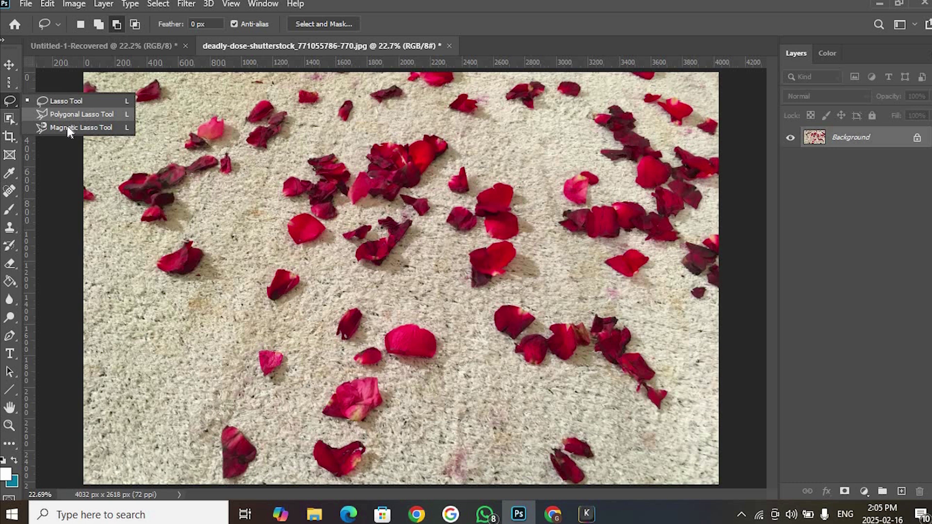
# Cycle through the lasso tool variants and return to the freehand Lasso tool.
pyautogui.click(108, 103)
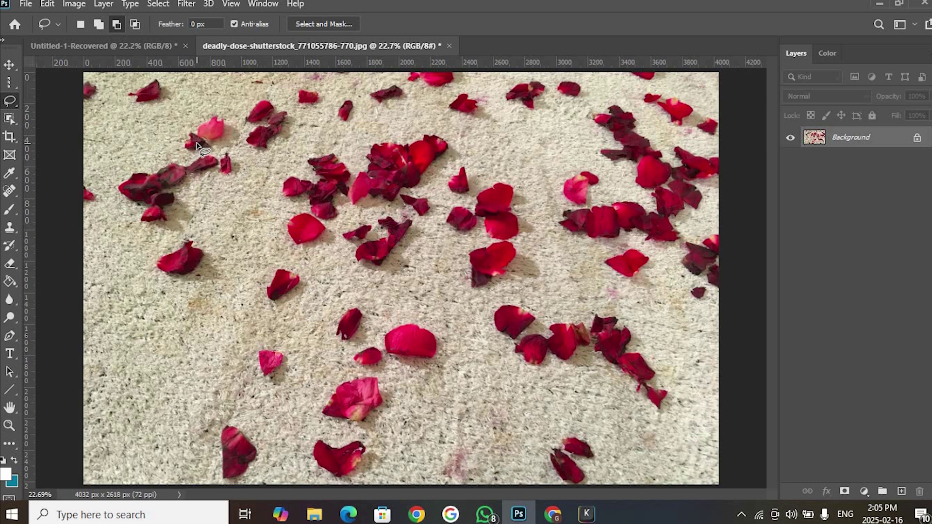
pyautogui.hotkey('shift', 'l')
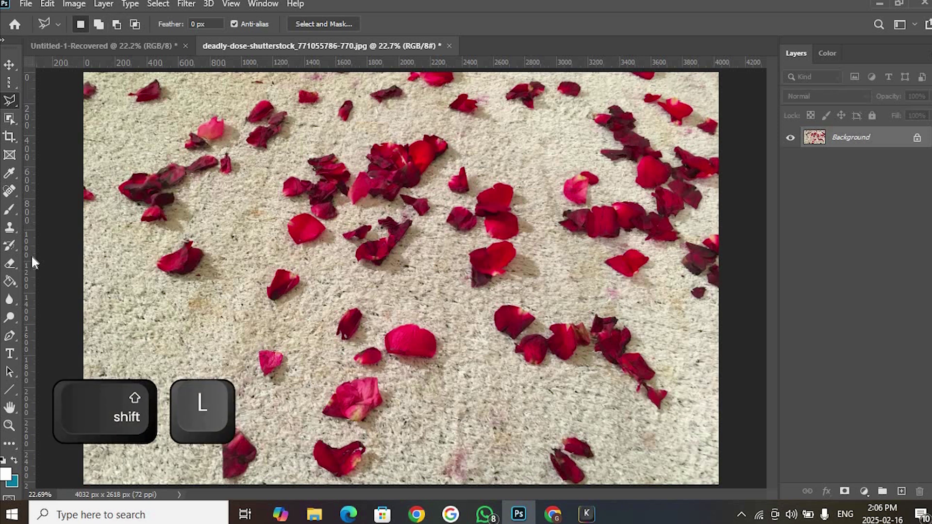
pyautogui.hotkey('shift', 'l')
pyautogui.hotkey('shift', 'l')
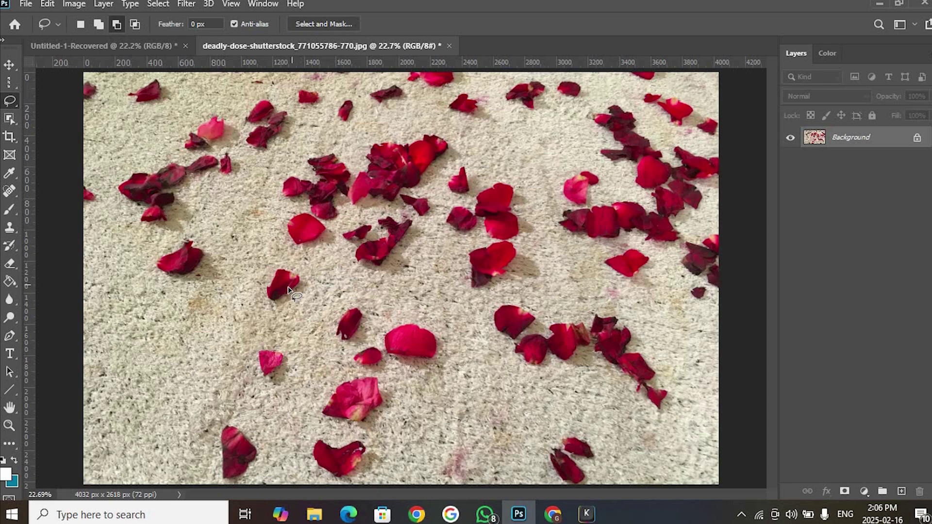
# Trace a closed freehand Lasso selection around the folded dark red petal left of the image centre, and deselect it.
pyautogui.scroll(3, 279, 292)
pyautogui.scroll(5, 279, 291)
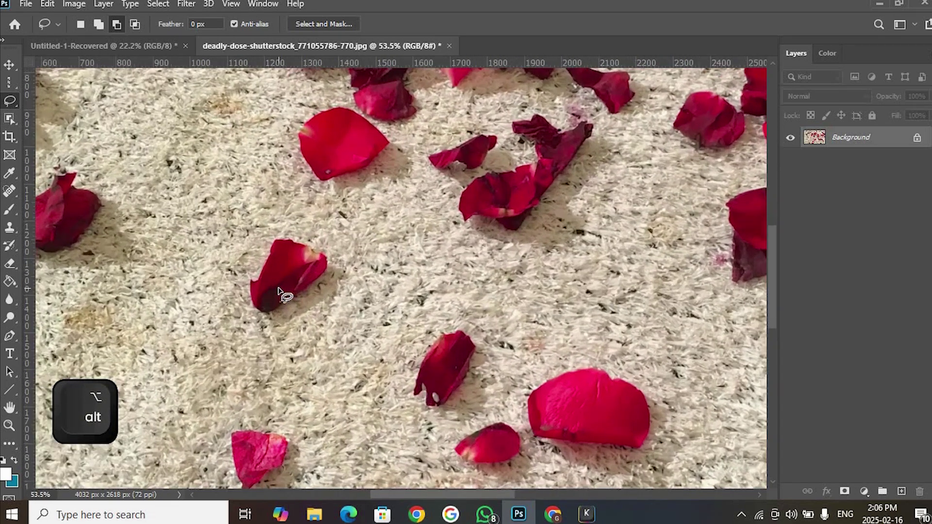
pyautogui.scroll(1, 279, 293)
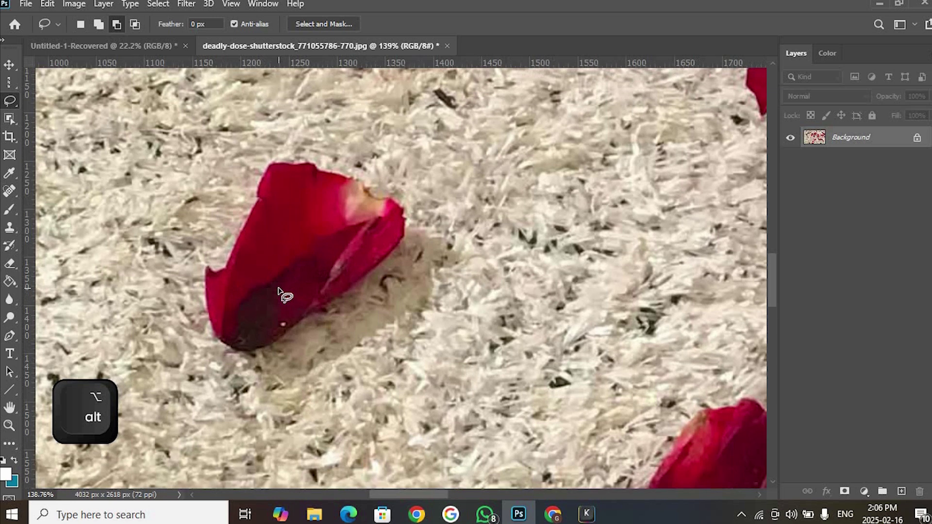
pyautogui.scroll(1, 279, 290)
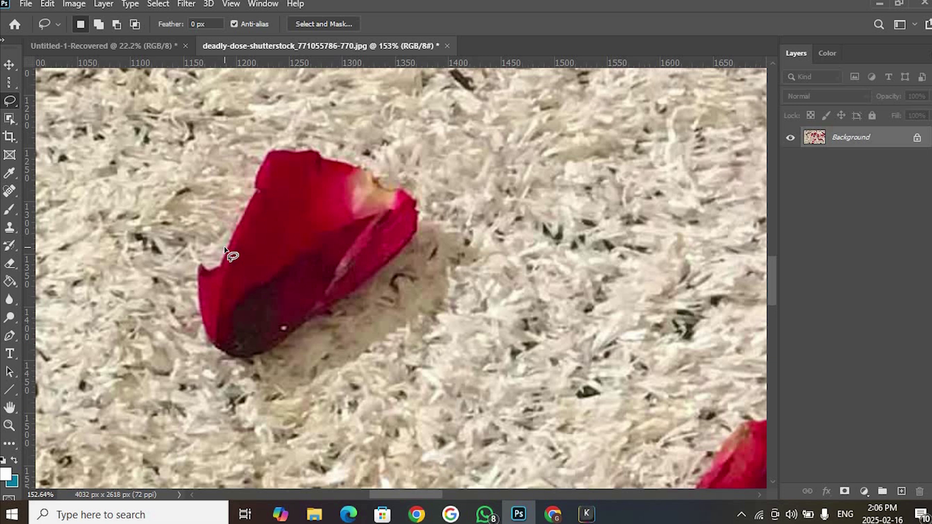
pyautogui.moveTo(226, 249)
pyautogui.mouseDown()
pyautogui.moveTo(259, 161)
pyautogui.moveTo(273, 148)
pyautogui.moveTo(365, 166)
pyautogui.moveTo(411, 196)
pyautogui.mouseUp()
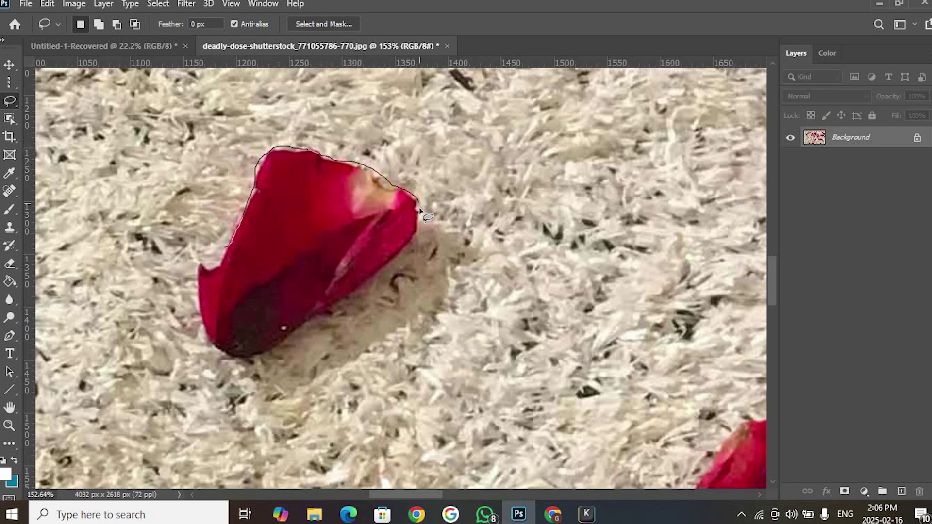
pyautogui.moveTo(413, 243)
pyautogui.mouseDown()
pyautogui.moveTo(339, 311)
pyautogui.moveTo(250, 362)
pyautogui.mouseUp()
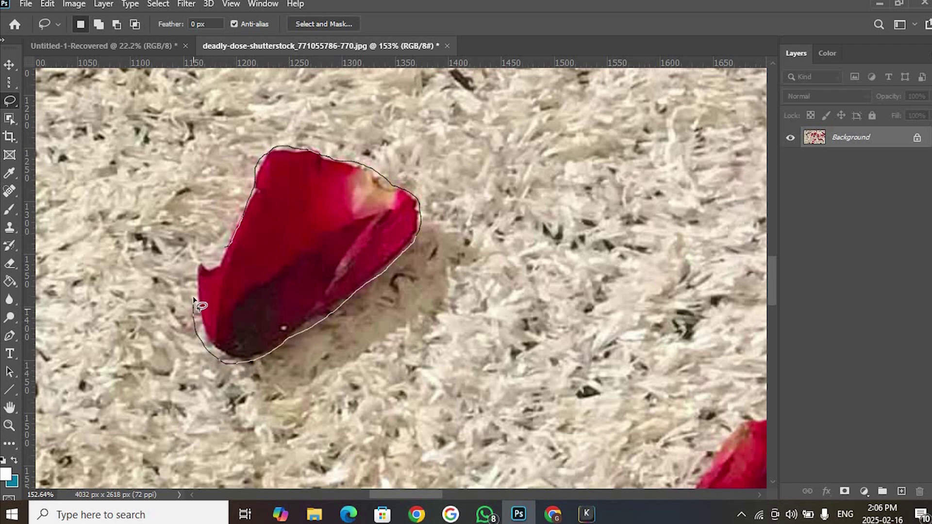
pyautogui.moveTo(194, 290)
pyautogui.mouseDown()
pyautogui.moveTo(201, 260)
pyautogui.moveTo(215, 263)
pyautogui.mouseUp()
pyautogui.moveTo(216, 266); pyautogui.dragTo(218, 266)
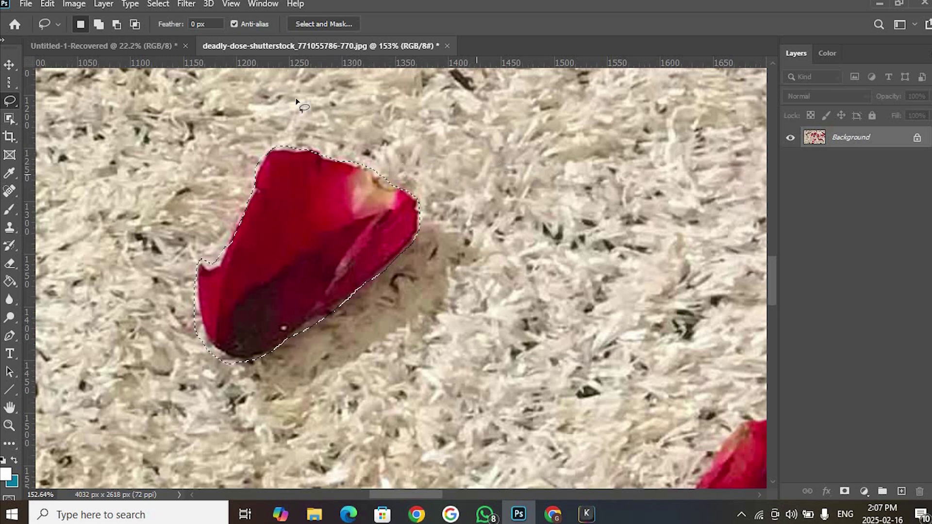
pyautogui.click(158, 4)
pyautogui.click(173, 29)
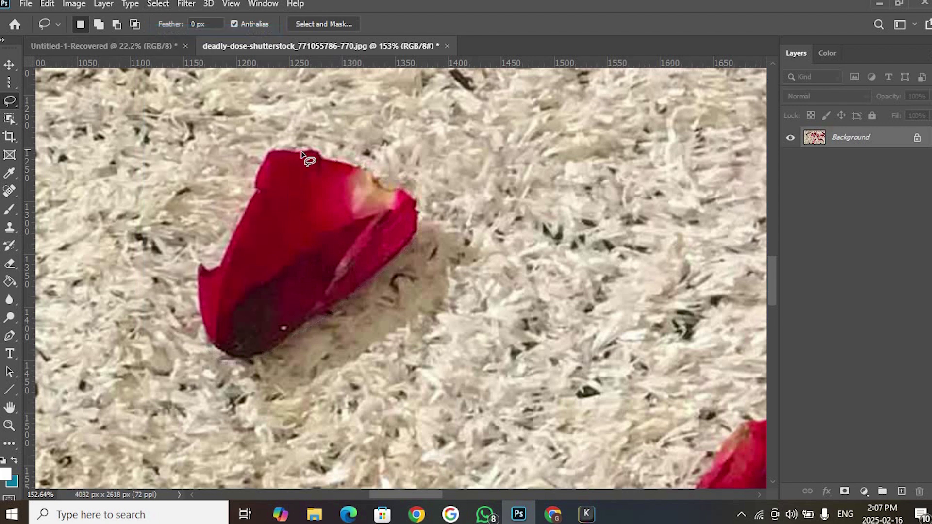
# Lasso the petal's right part with its shadow, and extend the selection over the rest of the petal in Add to Selection mode.
pyautogui.moveTo(315, 152)
pyautogui.mouseDown()
pyautogui.moveTo(394, 177)
pyautogui.moveTo(446, 232)
pyautogui.moveTo(453, 262)
pyautogui.moveTo(400, 317)
pyautogui.mouseUp()
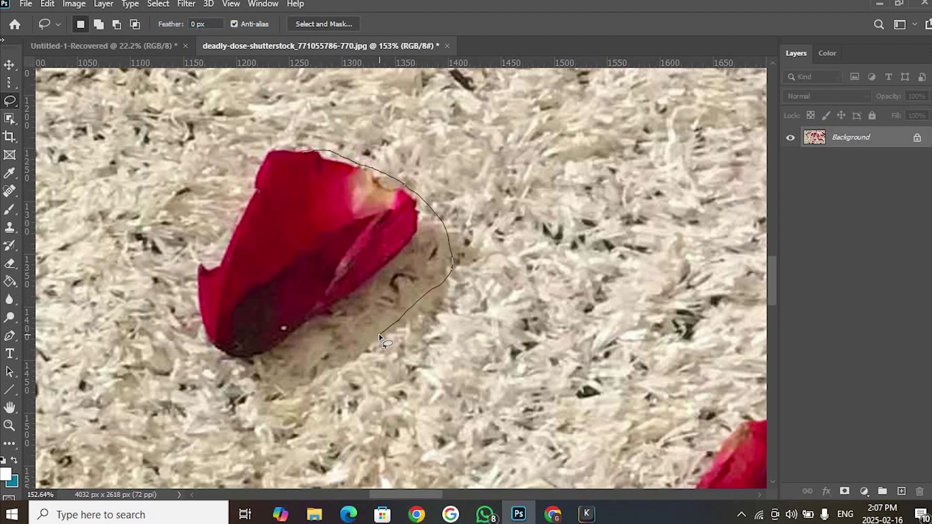
pyautogui.moveTo(378, 334); pyautogui.dragTo(379, 333)
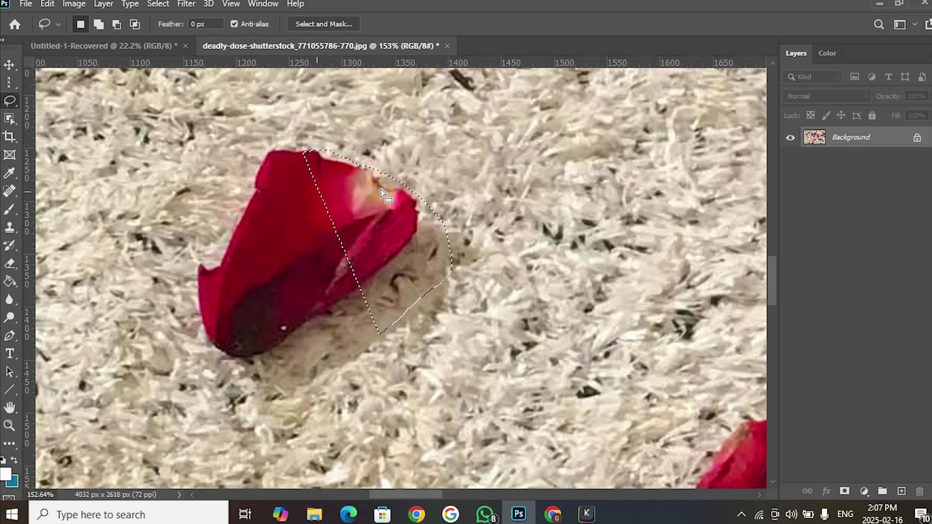
pyautogui.click(98, 24)
pyautogui.moveTo(317, 164)
pyautogui.mouseDown()
pyautogui.moveTo(261, 148)
pyautogui.moveTo(169, 332)
pyautogui.moveTo(229, 380)
pyautogui.moveTo(306, 350)
pyautogui.moveTo(370, 281)
pyautogui.moveTo(366, 204)
pyautogui.mouseUp()
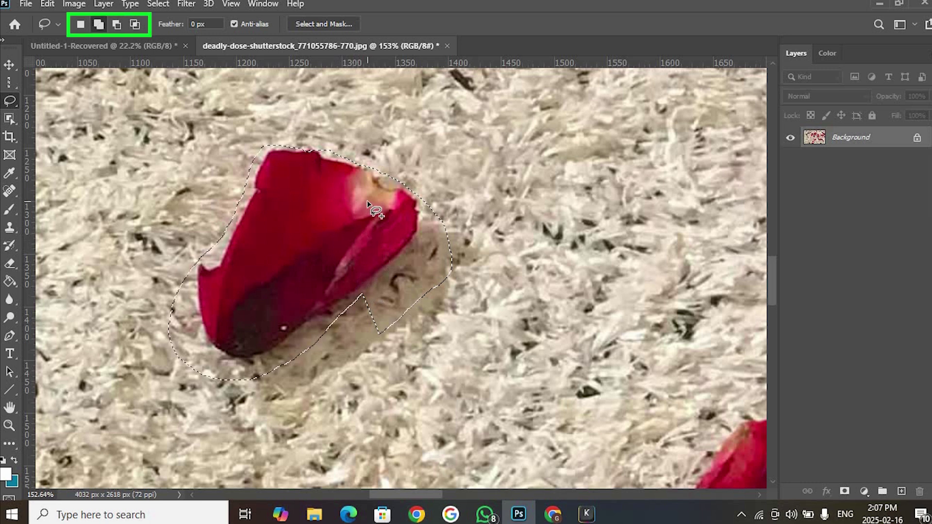
# Subtract the shadow area beyond the petal's right edge from the selection using Subtract from Selection mode, and deselect.
pyautogui.click(116, 24)
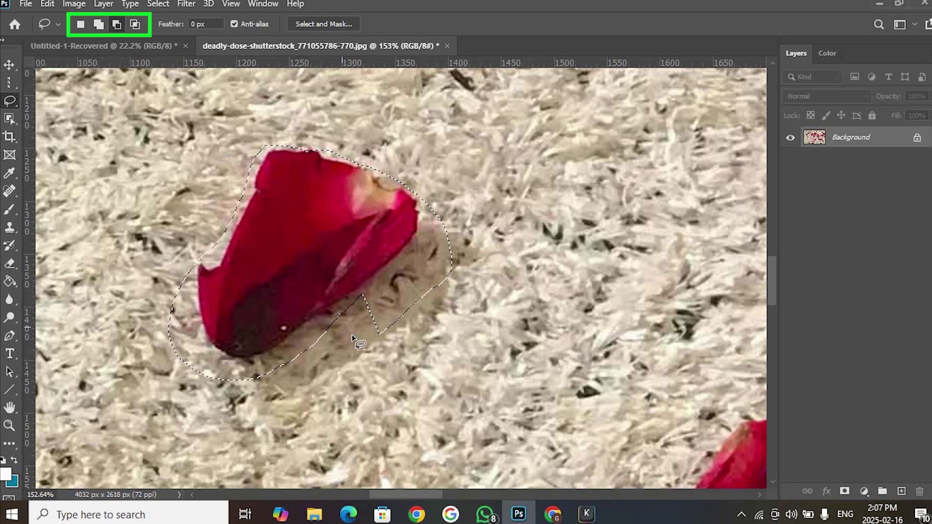
pyautogui.moveTo(459, 179)
pyautogui.mouseDown()
pyautogui.moveTo(343, 332)
pyautogui.moveTo(378, 383)
pyautogui.moveTo(462, 360)
pyautogui.mouseUp()
pyautogui.moveTo(518, 270)
pyautogui.mouseDown()
pyautogui.moveTo(492, 183)
pyautogui.moveTo(474, 180)
pyautogui.mouseUp()
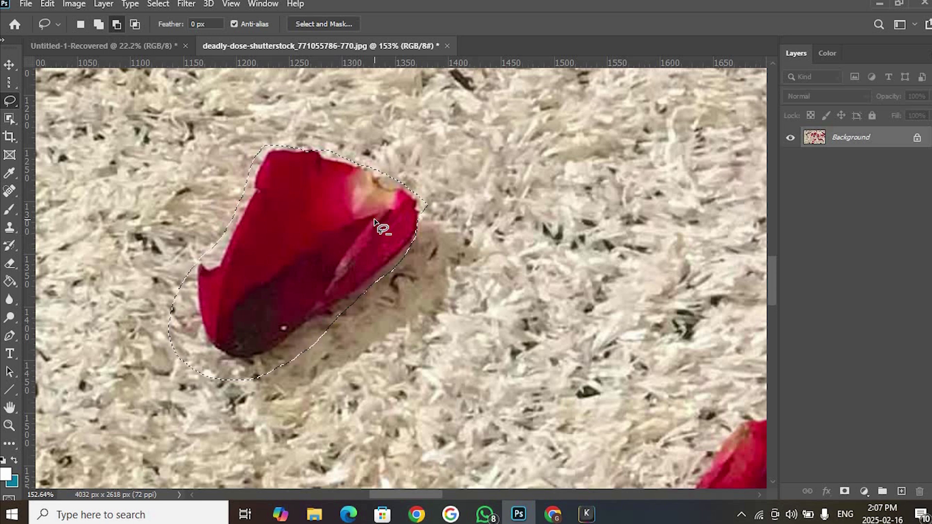
pyautogui.rightClick(378, 254)
pyautogui.click(410, 9)
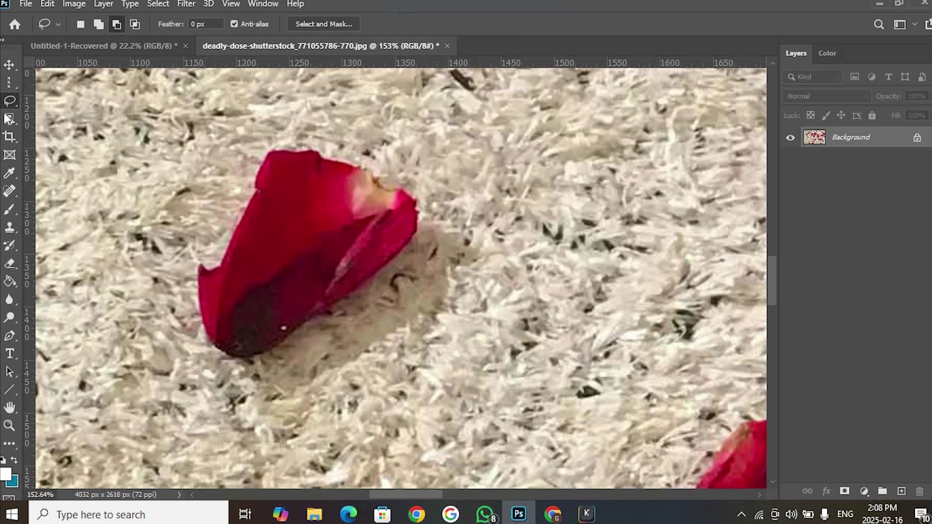
# Outline the petal clockwise with straight Polygonal Lasso segments, from its top edge around to its upper left side.
pyautogui.rightClick(11, 101)
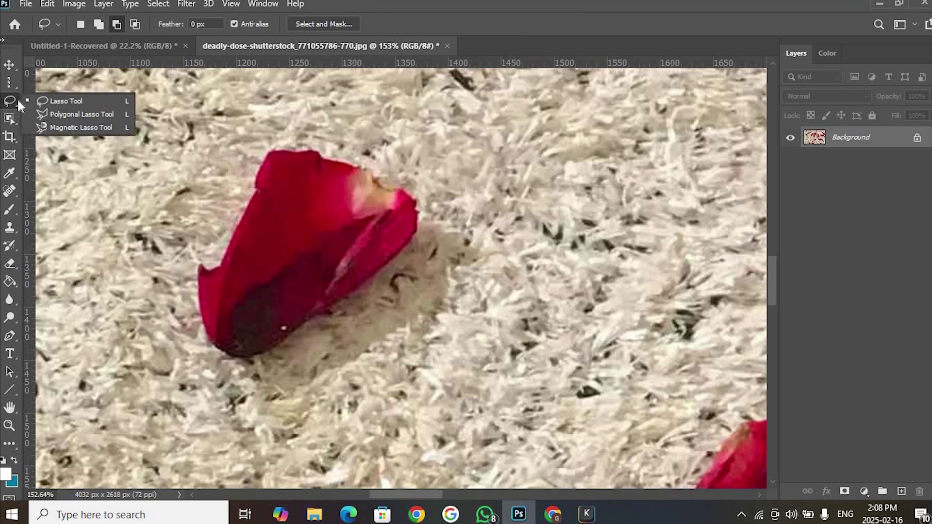
pyautogui.click(63, 116)
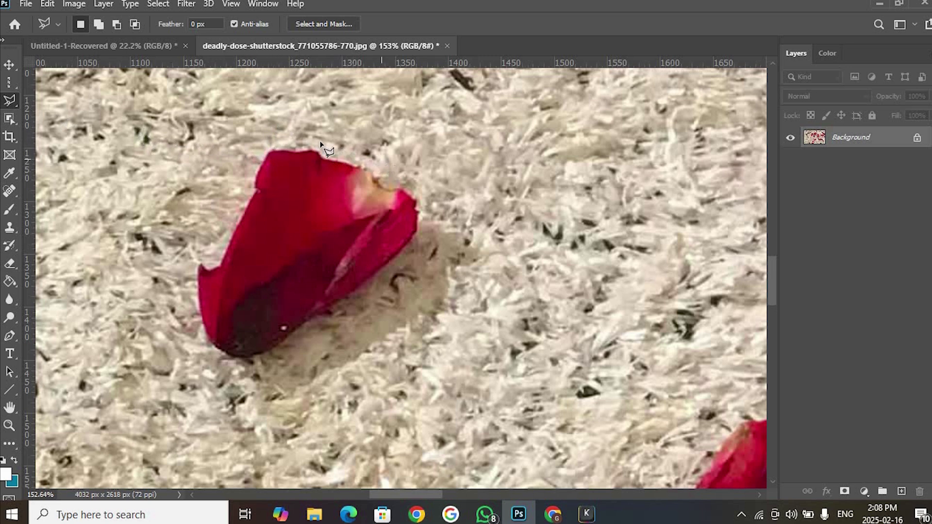
pyautogui.click(270, 144)
pyautogui.click(361, 164)
pyautogui.click(380, 181)
pyautogui.click(423, 196)
pyautogui.click(430, 226)
pyautogui.click(418, 243)
pyautogui.click(338, 307)
pyautogui.click(281, 375)
pyautogui.click(214, 373)
pyautogui.click(169, 334)
pyautogui.click(166, 292)
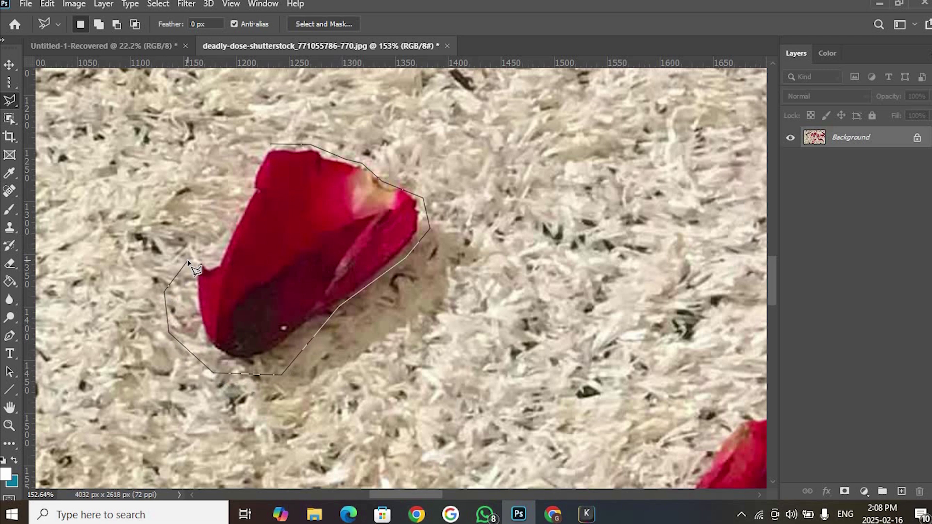
pyautogui.click(194, 260)
pyautogui.click(209, 266)
pyautogui.click(238, 219)
pyautogui.click(232, 186)
pyautogui.click(244, 168)
# Remove the last polygon points back to the one outside the petal's lower left edge.
pyautogui.press('BackSpace')
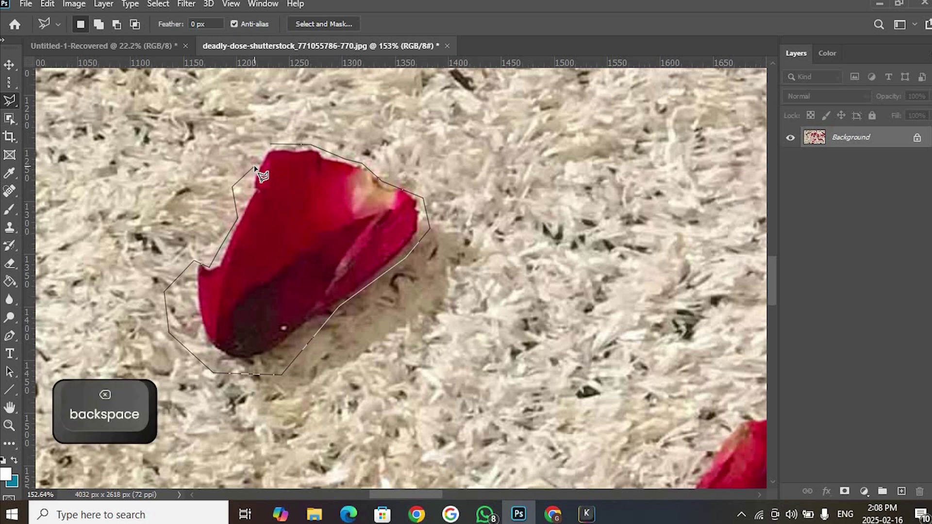
pyautogui.press('BackSpace')
pyautogui.press('BackSpace')
pyautogui.press('BackSpace')
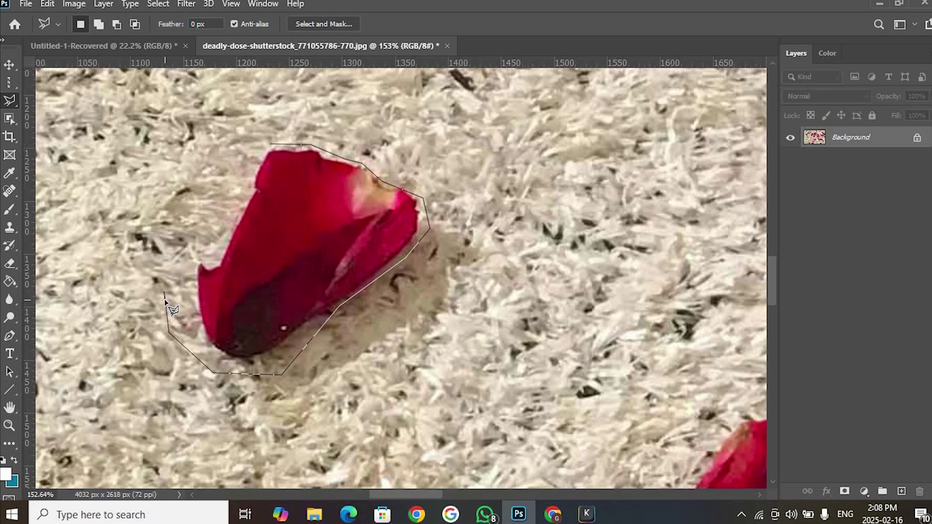
# Place new points up the petal's left edge to close the polygon at its starting point, and deselect.
pyautogui.click(194, 249)
pyautogui.click(220, 243)
pyautogui.click(240, 201)
pyautogui.click(255, 163)
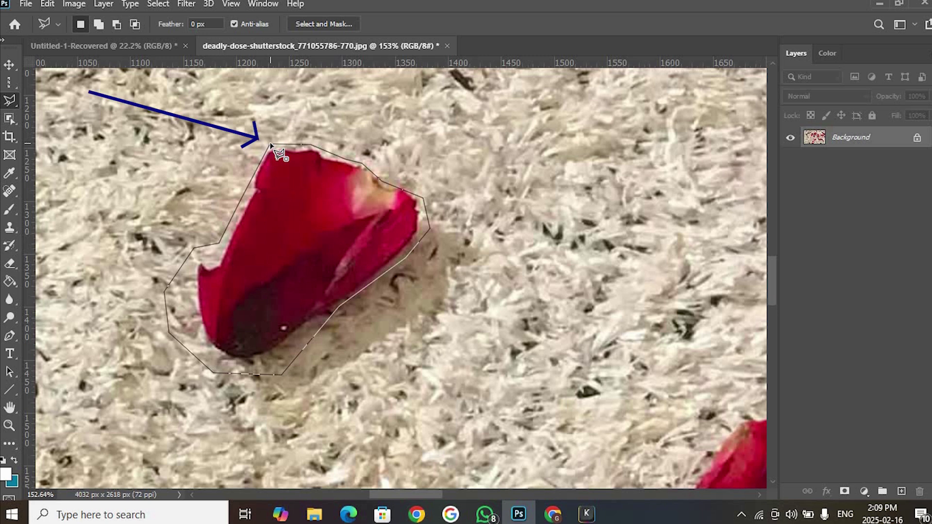
pyautogui.click(270, 145)
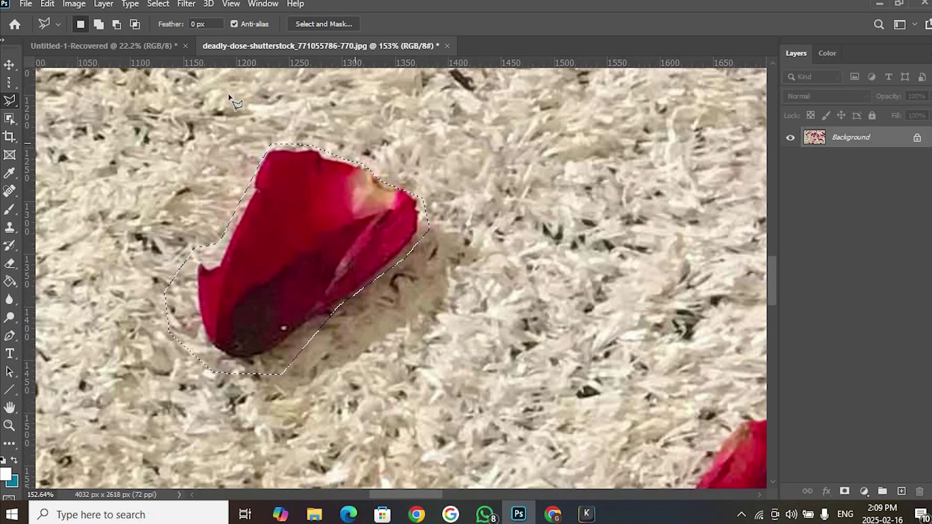
pyautogui.click(155, 4)
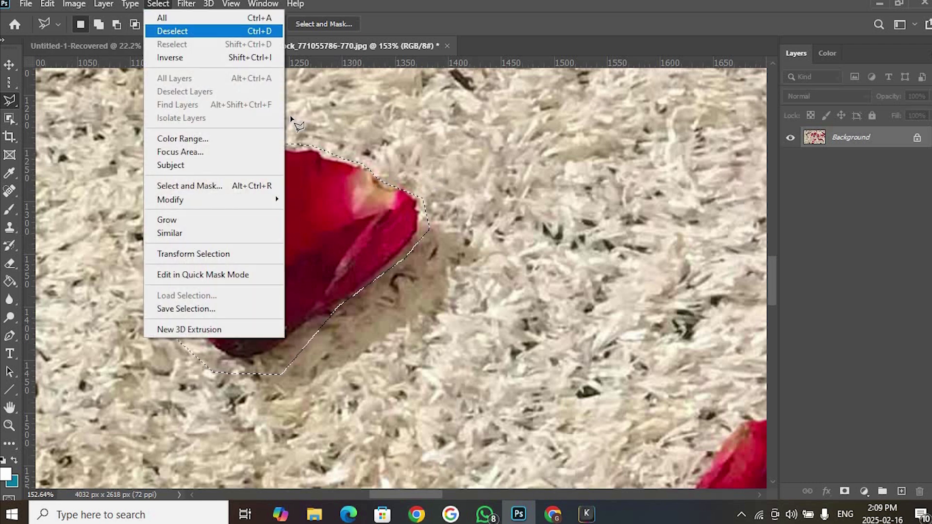
pyautogui.click(172, 31)
# Draw a rough Polygonal Lasso outline over the petal, closing it automatically from the last point, and deselect.
pyautogui.click(310, 134)
pyautogui.click(409, 188)
pyautogui.click(430, 224)
pyautogui.click(354, 305)
pyautogui.click(213, 329)
pyautogui.click(263, 174)
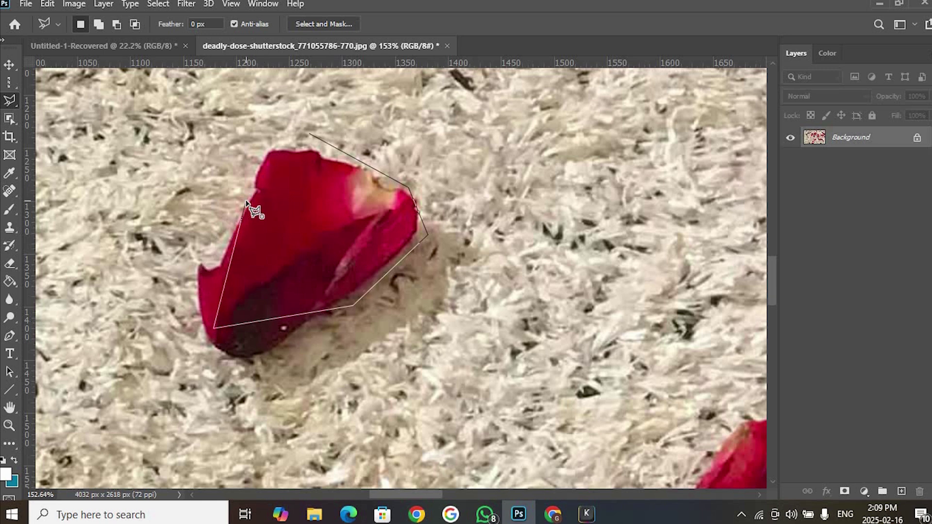
pyautogui.press('ctrl')
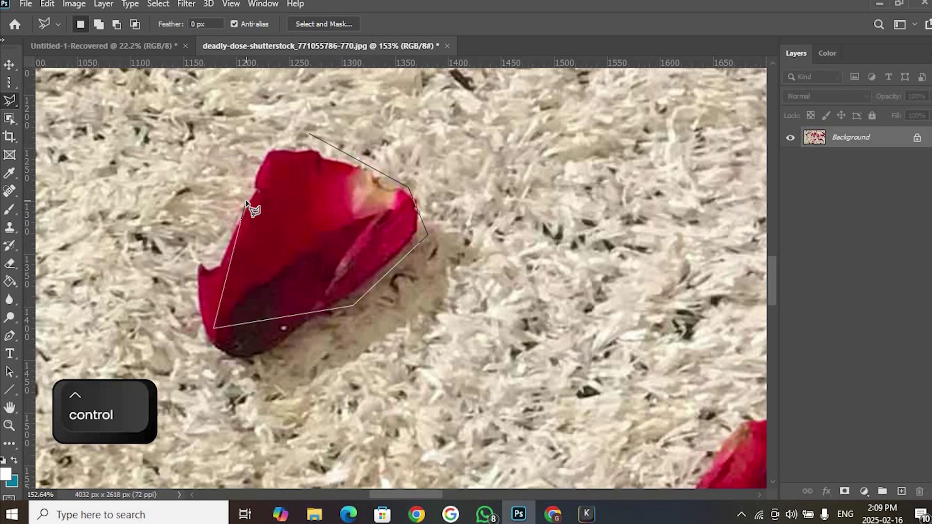
pyautogui.hotkey('ctrl', 'Return')
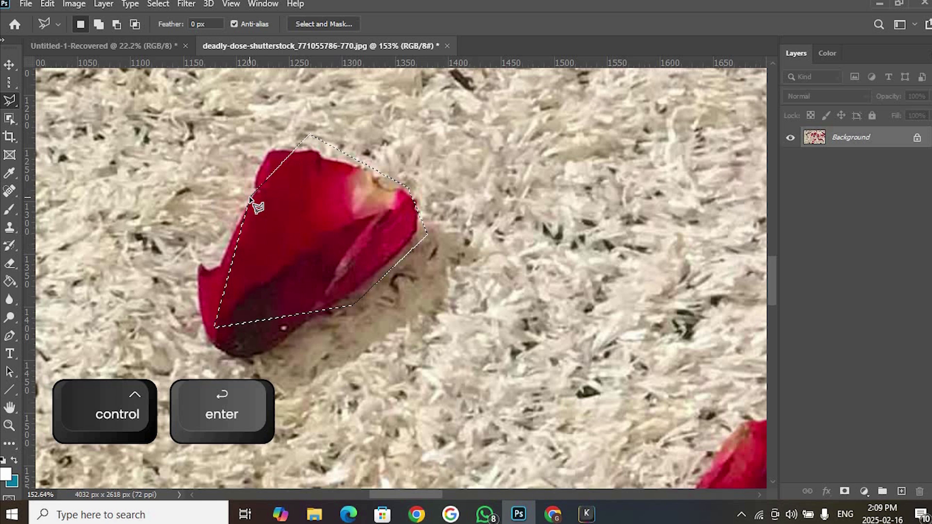
pyautogui.rightClick(273, 168)
pyautogui.click(297, 175)
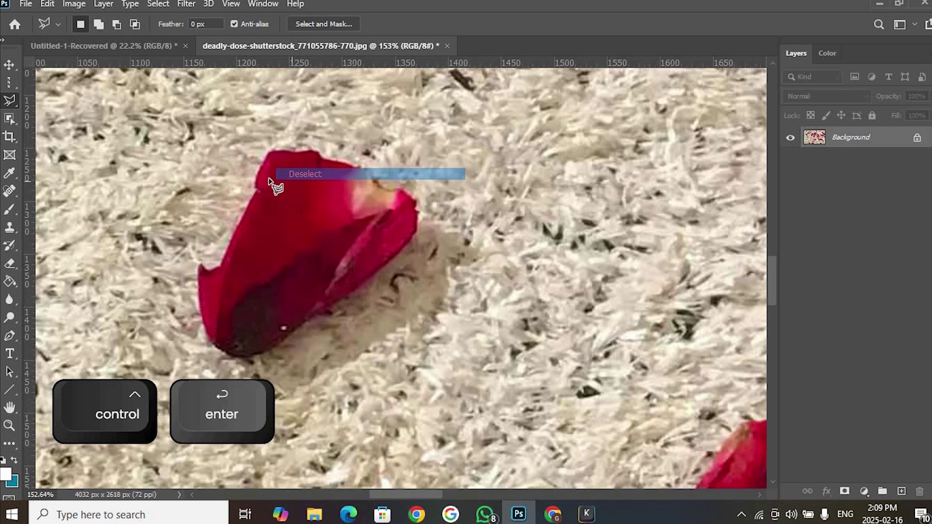
# Trace the petal's edge with the Magnetic Lasso tool, starting at its top left corner and going around to its upper left side.
pyautogui.rightClick(10, 105)
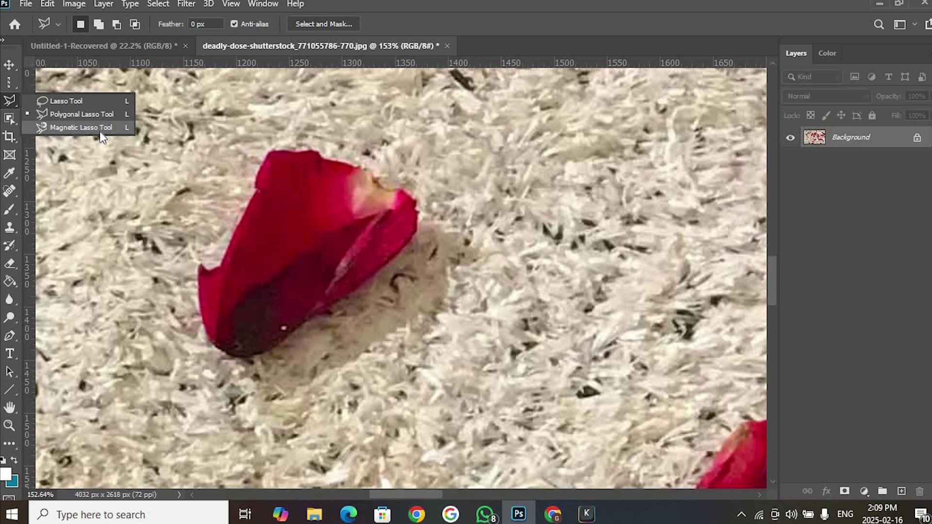
pyautogui.click(81, 127)
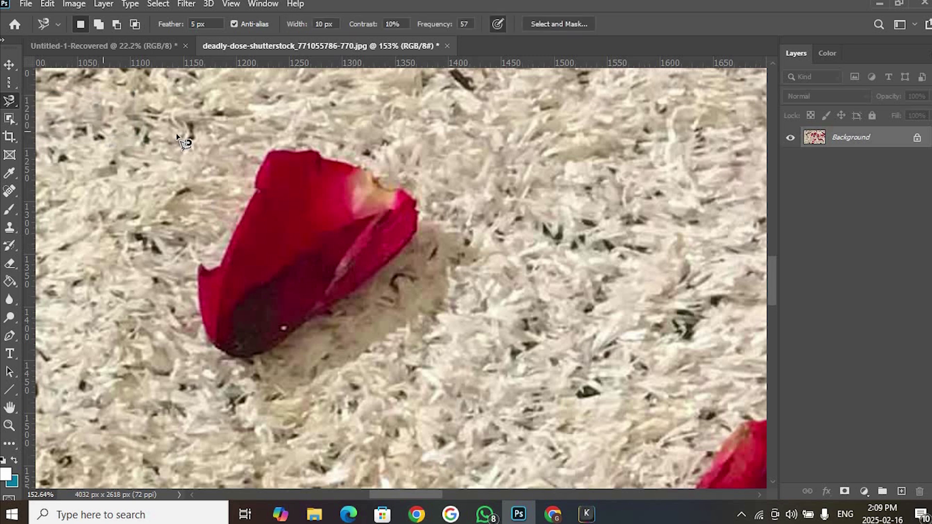
pyautogui.click(267, 149)
pyautogui.moveTo(278, 150)
pyautogui.mouseDown()
pyautogui.moveTo(323, 147)
pyautogui.moveTo(417, 199)
pyautogui.moveTo(423, 219)
pyautogui.moveTo(406, 250)
pyautogui.moveTo(325, 316)
pyautogui.moveTo(252, 358)
pyautogui.moveTo(218, 359)
pyautogui.moveTo(196, 266)
pyautogui.moveTo(220, 266)
pyautogui.moveTo(257, 172)
pyautogui.mouseUp()
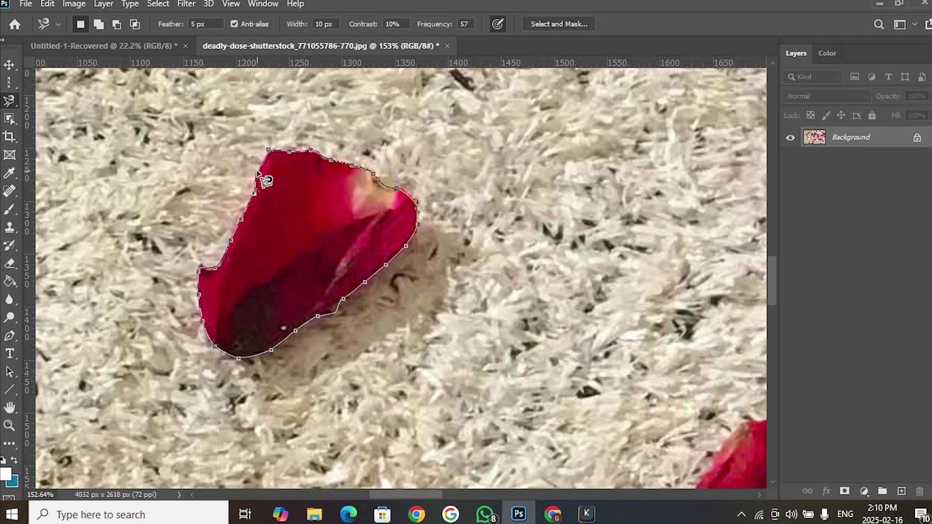
# Remove the last magnetic anchor points on the petal's left edge, retrace that stretch and close the selection at the starting point.
pyautogui.press('BackSpace')
pyautogui.press('BackSpace')
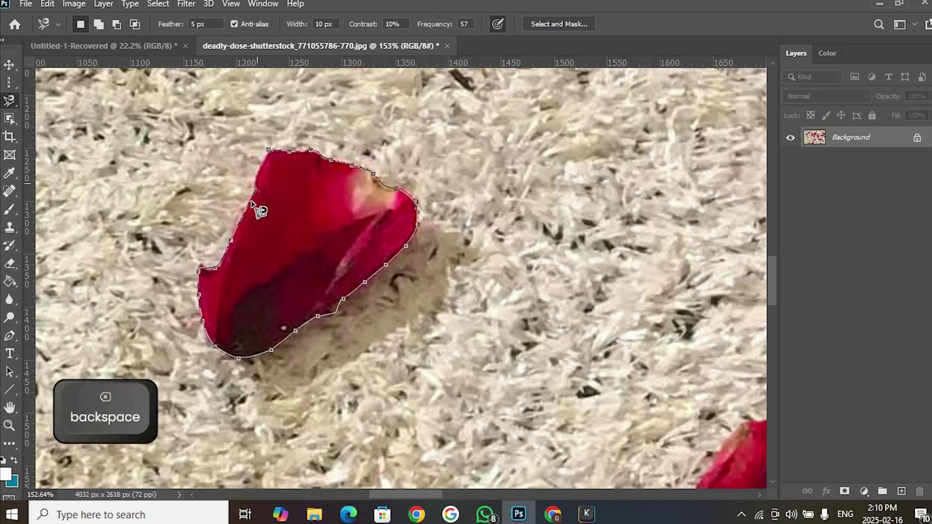
pyautogui.press('BackSpace')
pyautogui.press('BackSpace')
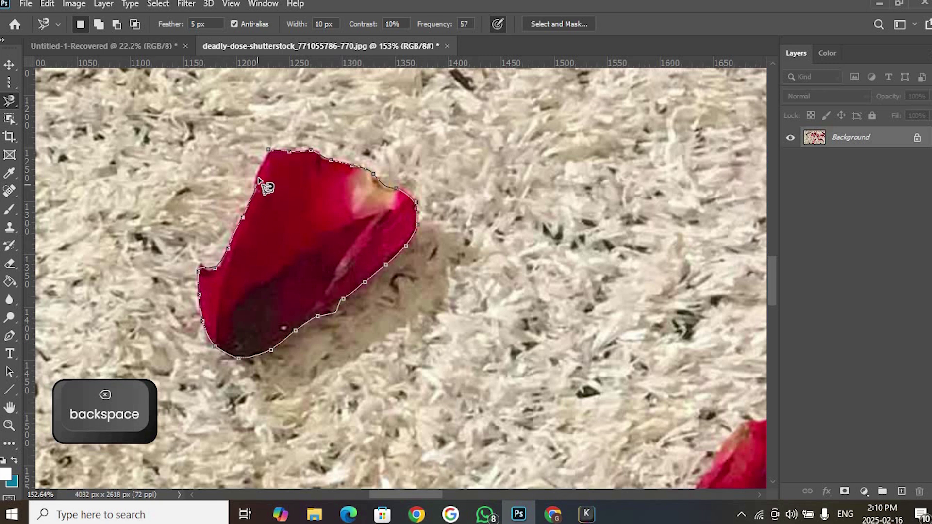
pyautogui.click(269, 152)
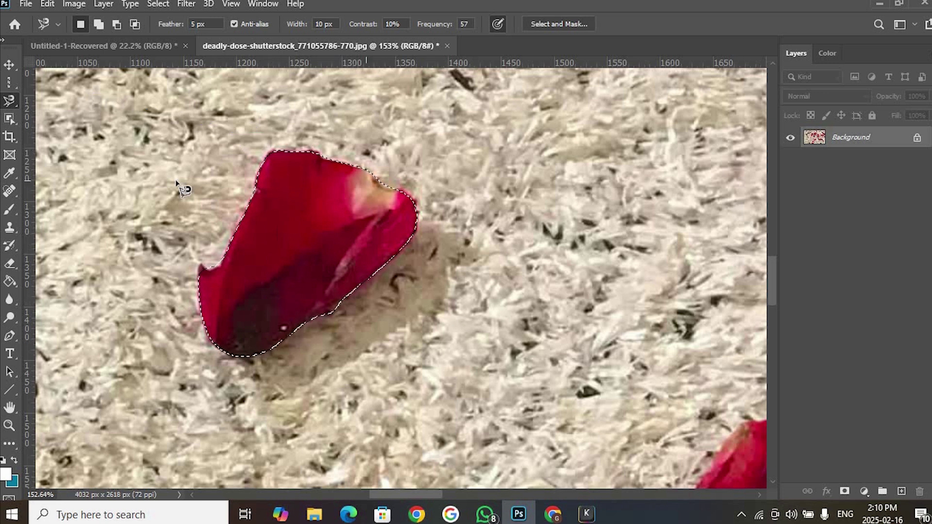